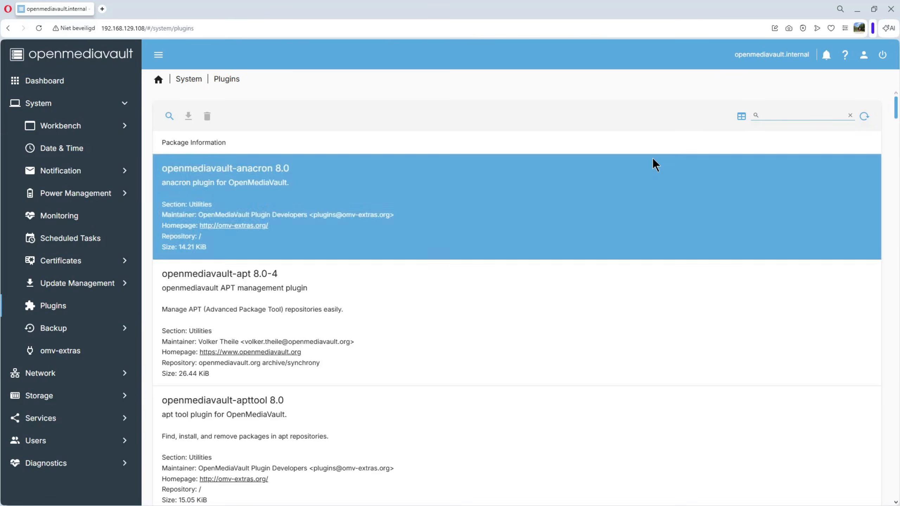
Search the plugin list for sharerootfs and check the openmediavault-sharerootfs entry's installation status
click(775, 114)
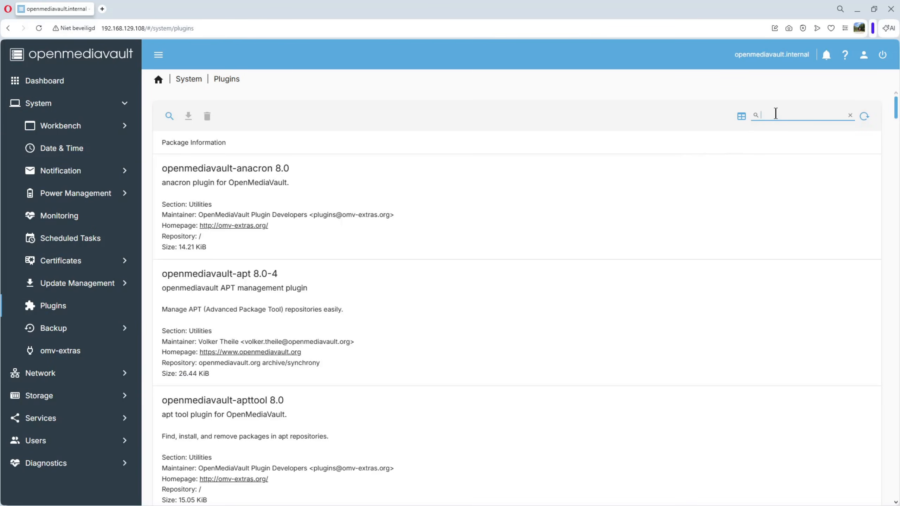
text(sharerootfs)
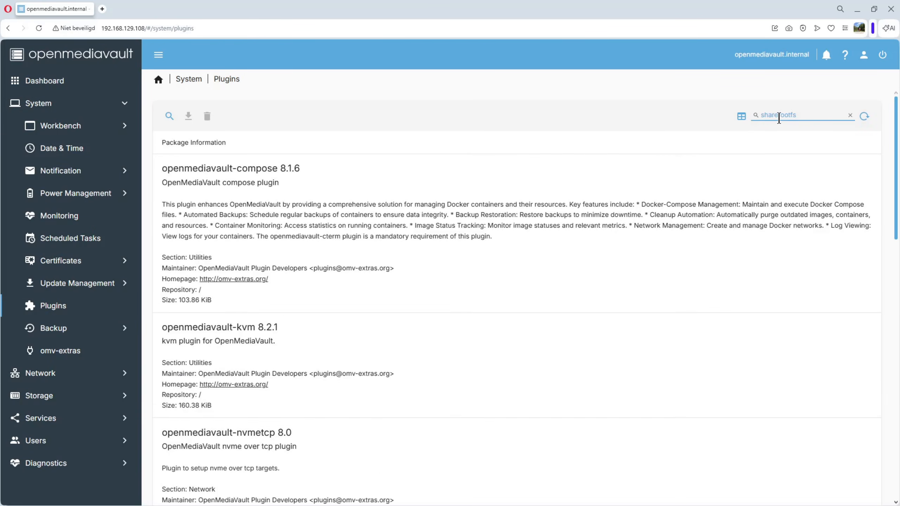
click(530, 207)
scroll(530, 207, down, 10)
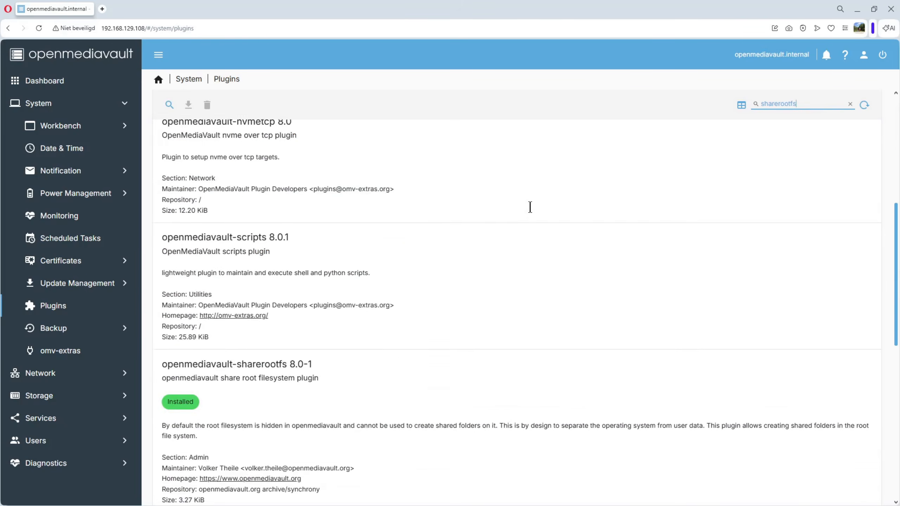
click(263, 275)
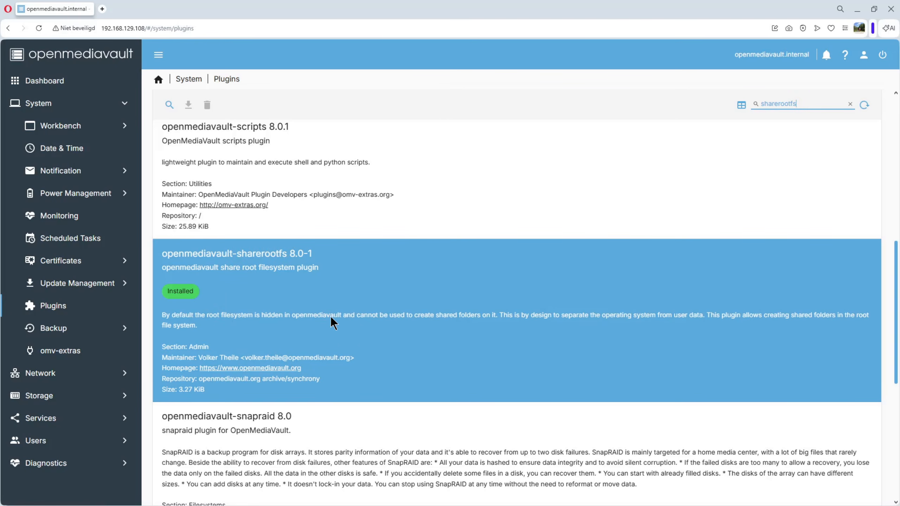
click(213, 271)
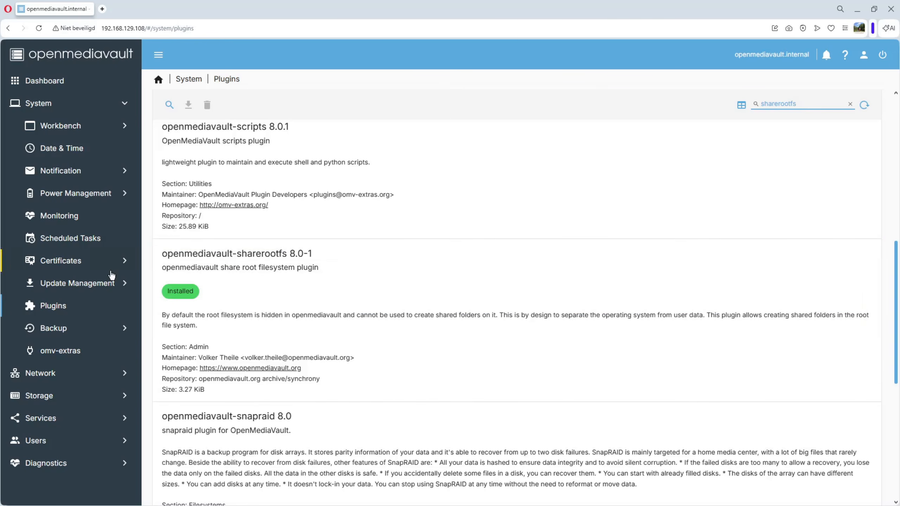
Wipe the MAXTOR disk /dev/sdb using the Quick method
click(46, 398)
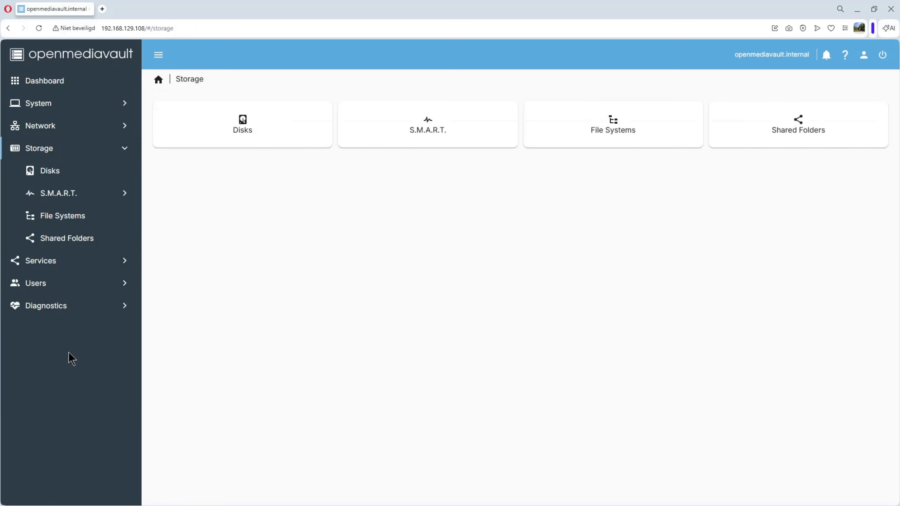
click(54, 172)
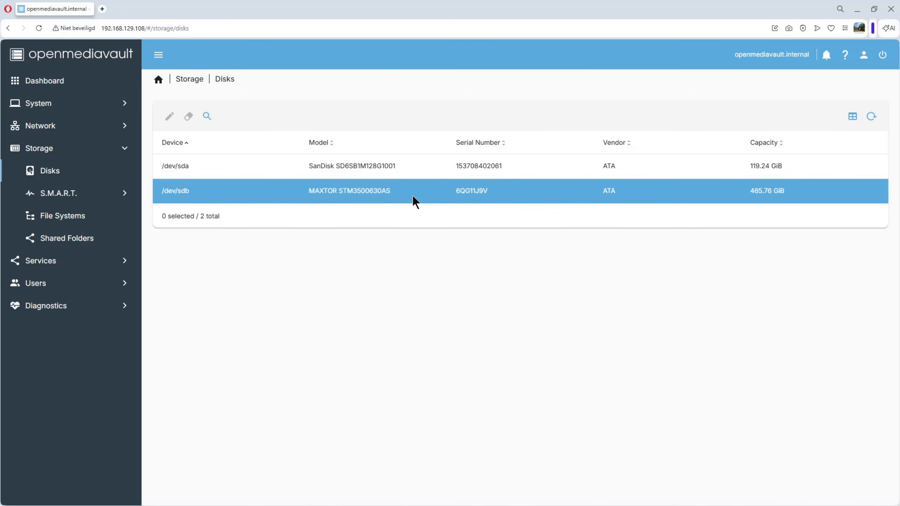
click(392, 191)
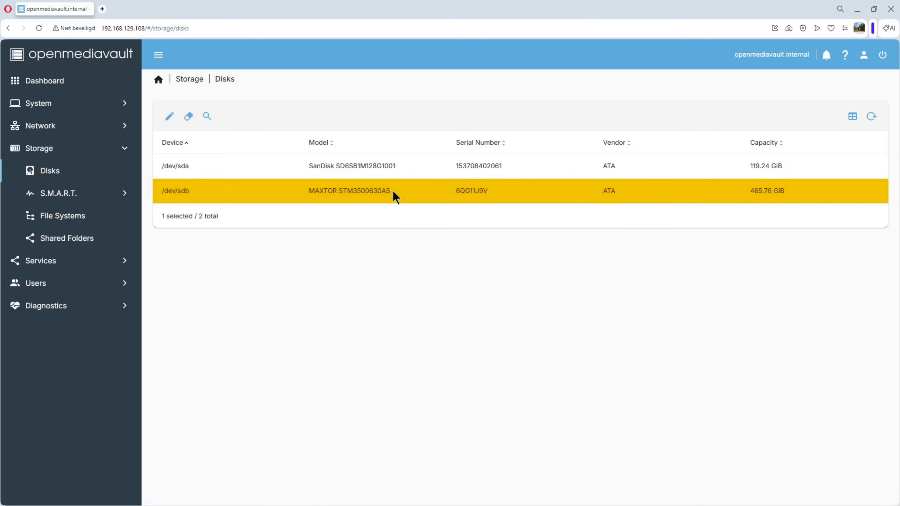
click(190, 118)
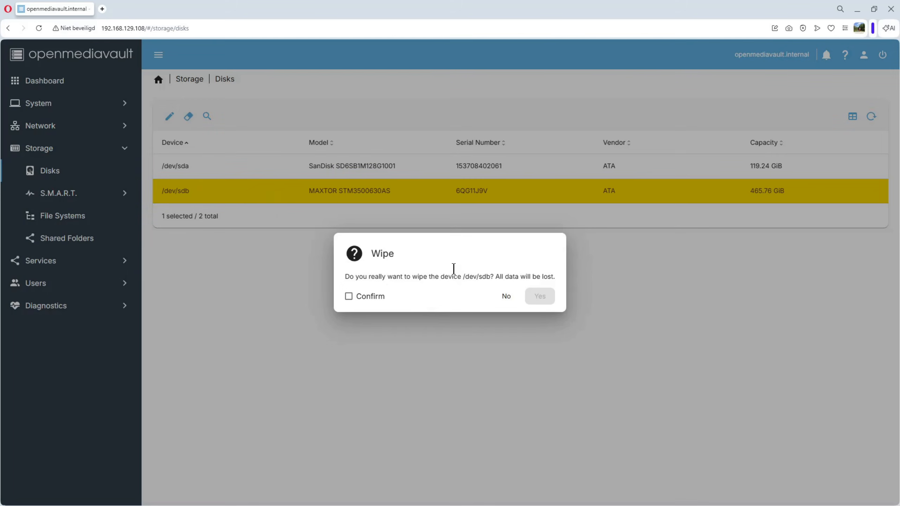
click(348, 296)
click(539, 297)
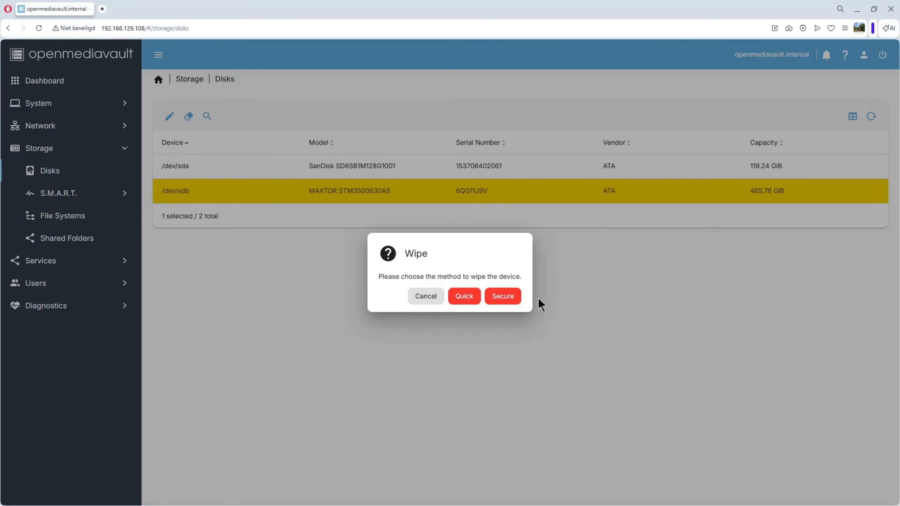
click(468, 295)
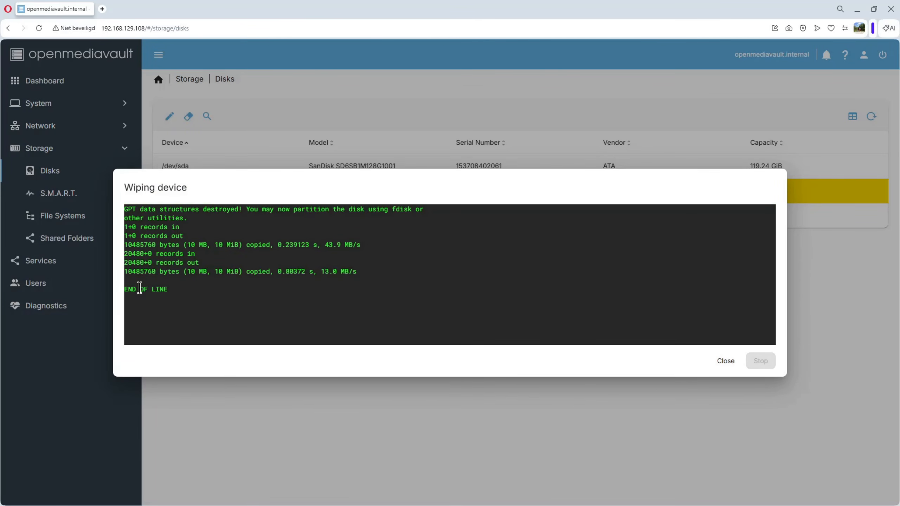
click(725, 362)
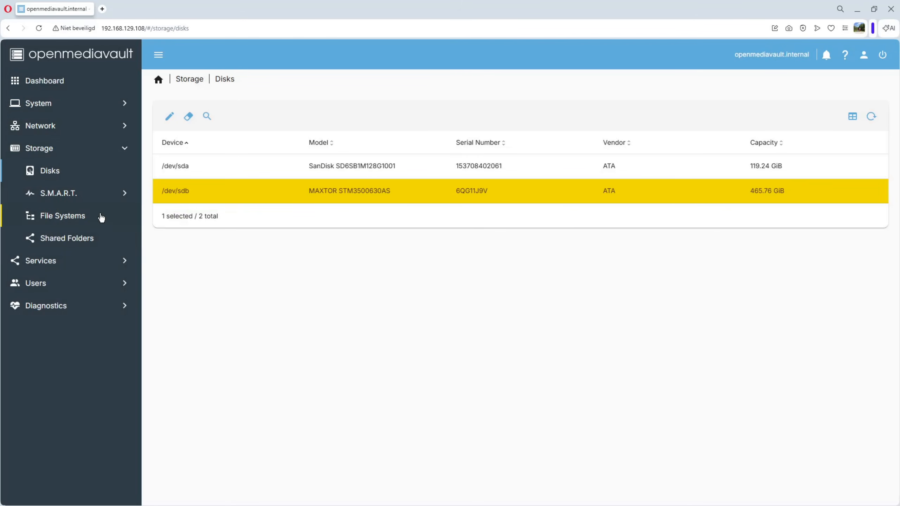
Create an EXT4 file system on the MAXTOR STM3500630AS disk (/dev/sdb)
click(64, 221)
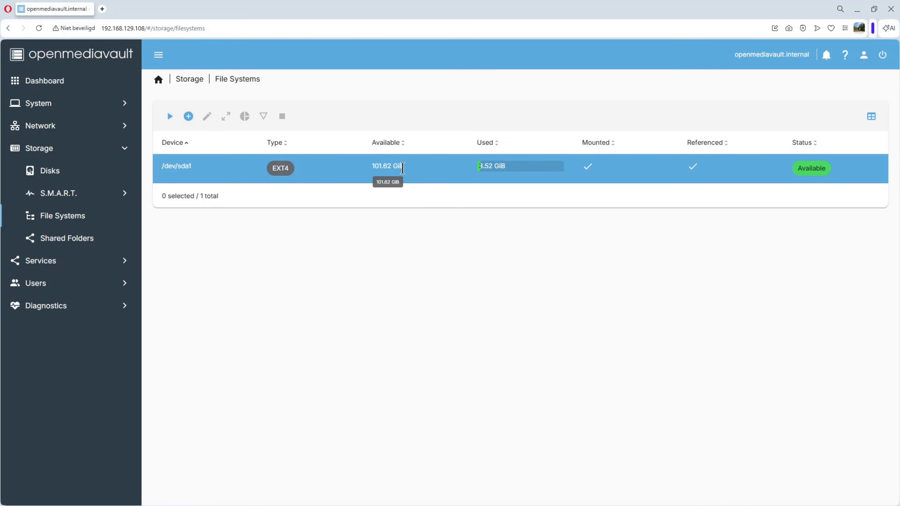
click(190, 120)
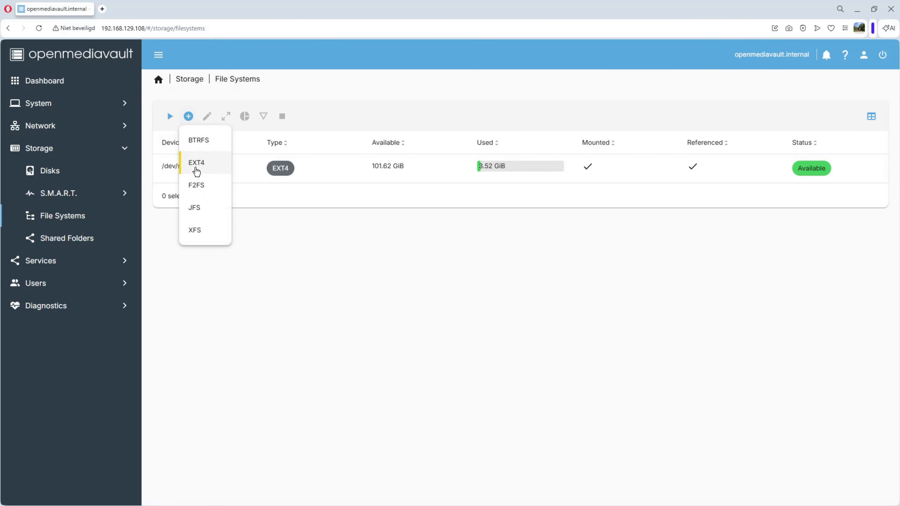
click(199, 164)
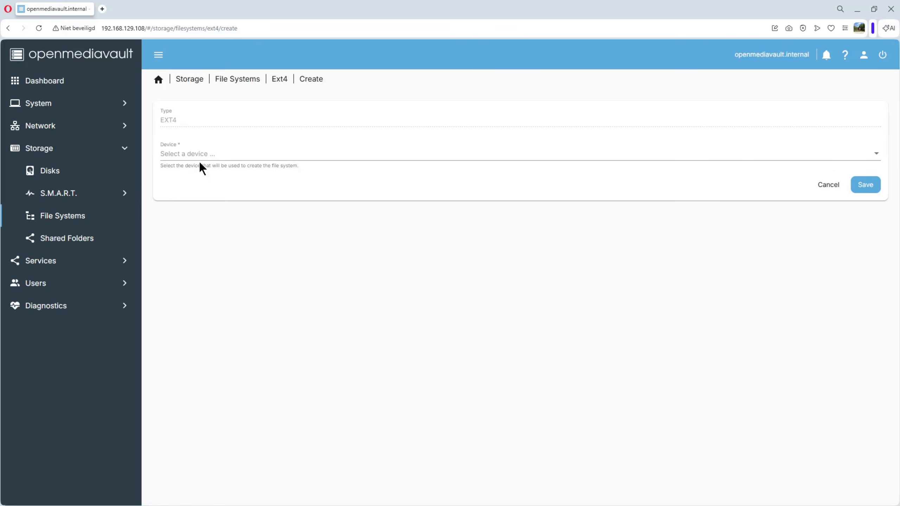
click(172, 153)
click(221, 156)
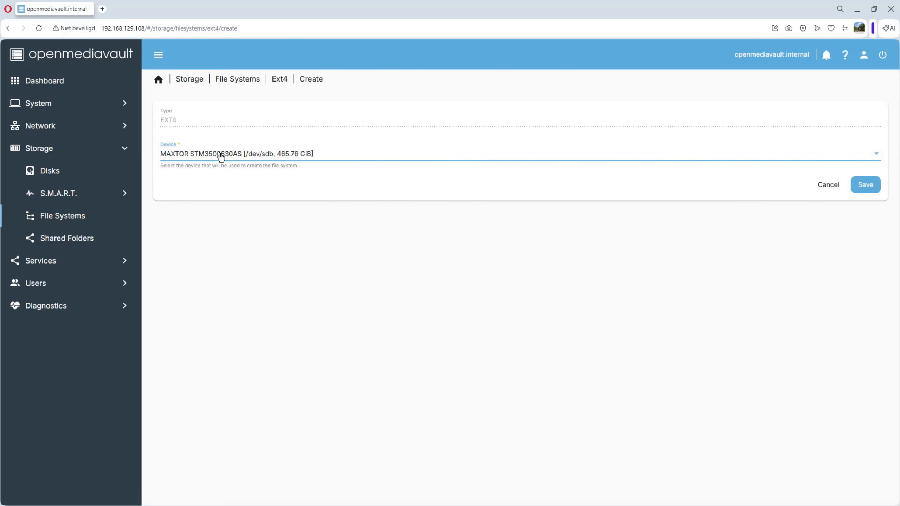
click(864, 187)
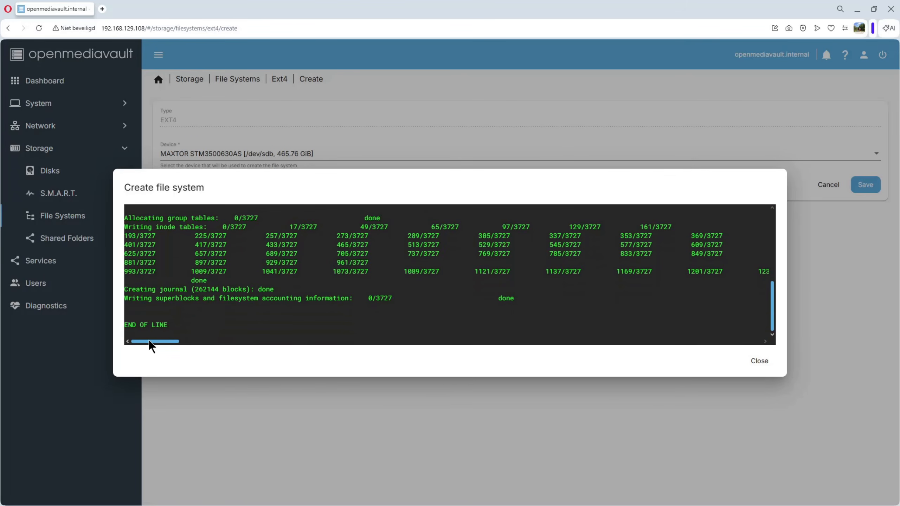
click(758, 362)
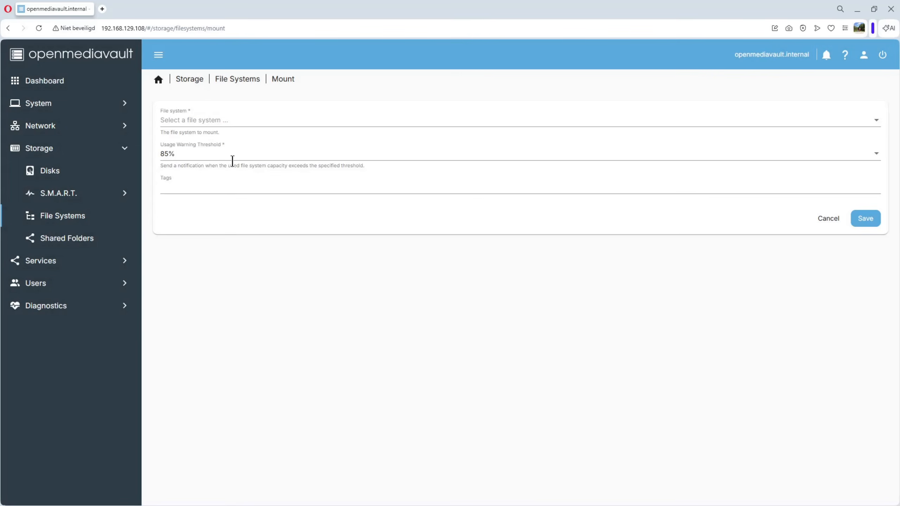
Mount the file system /dev/sdb1 with the tag DISK01 and apply the pending configuration changes
click(188, 124)
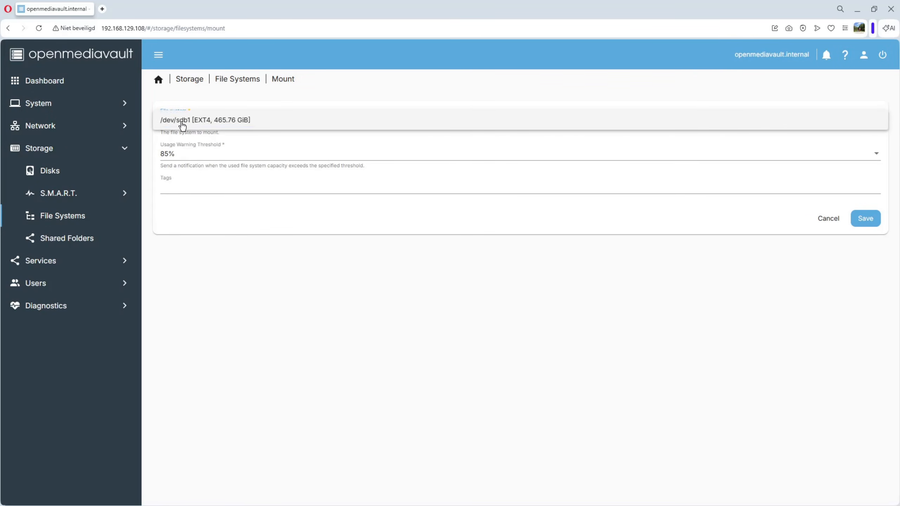
click(196, 123)
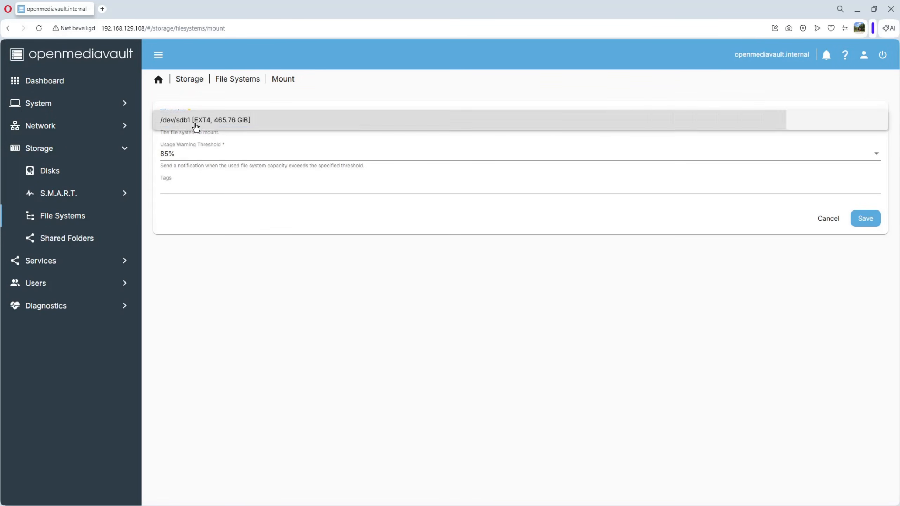
click(189, 187)
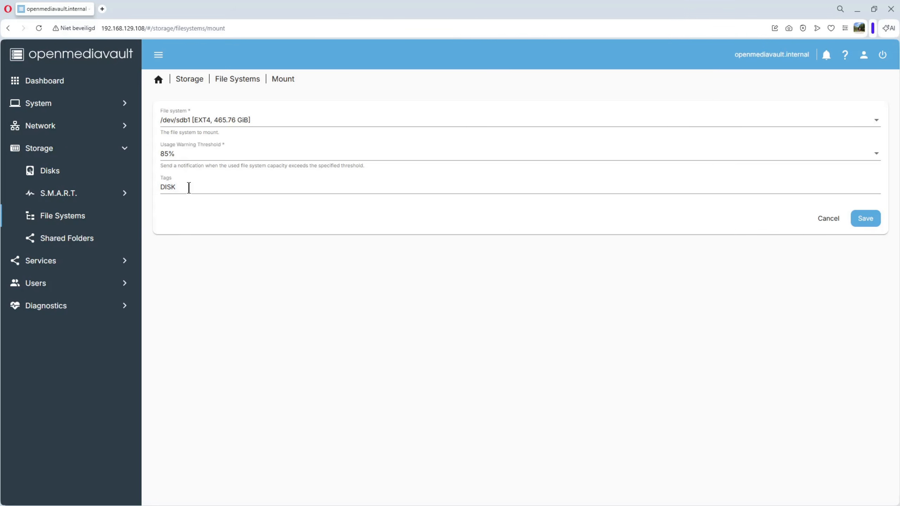
text(DISK01)
key(Return)
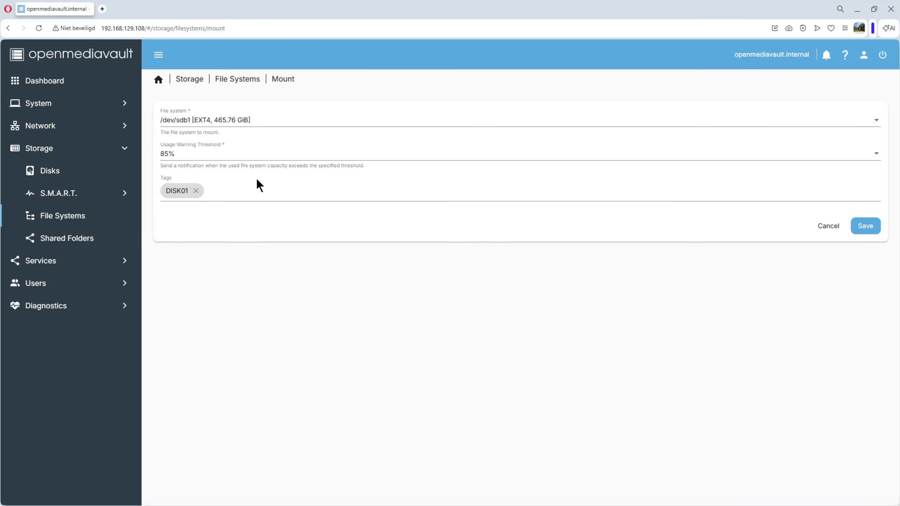
click(866, 227)
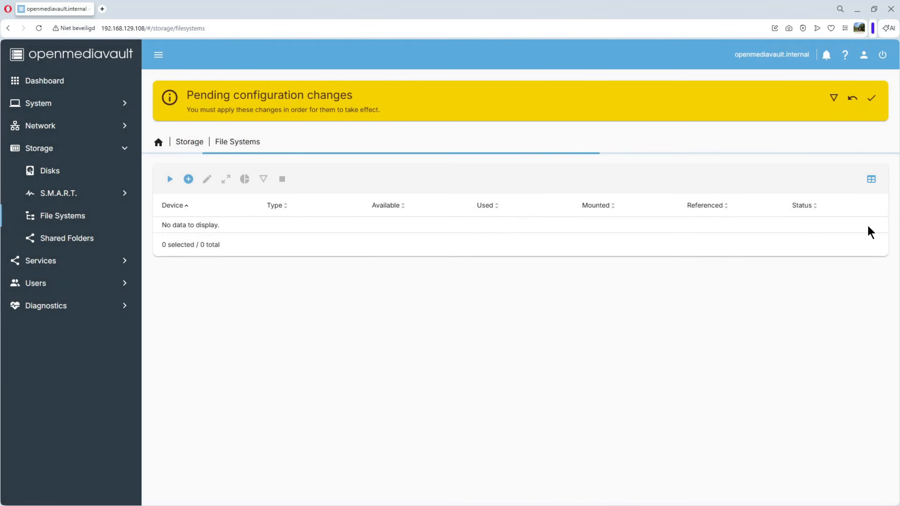
click(870, 99)
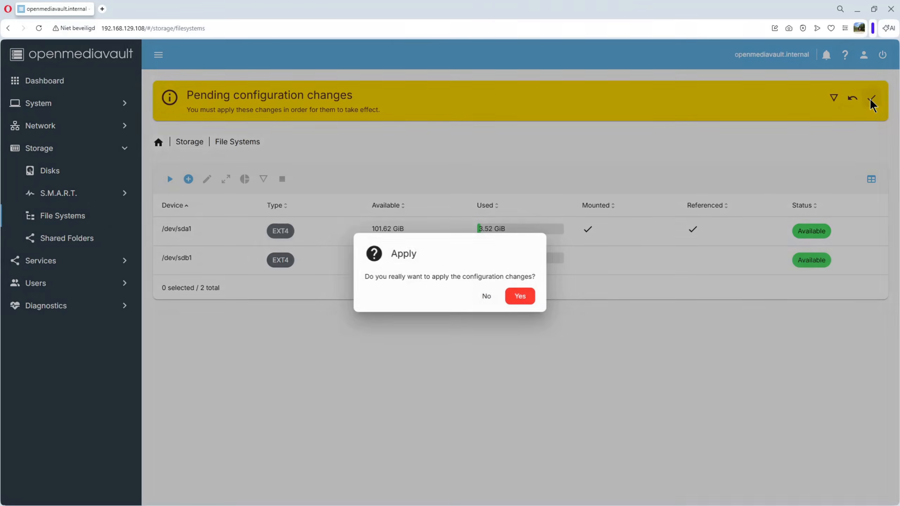
click(521, 300)
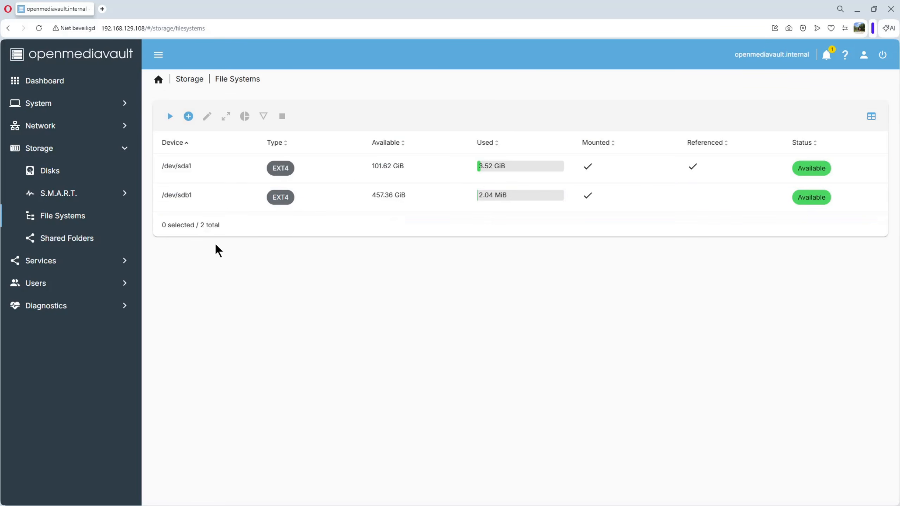
Create a shared folder named data on /dev/sdb1 [DISK01] with the tag DATA and apply the pending configuration changes
click(73, 243)
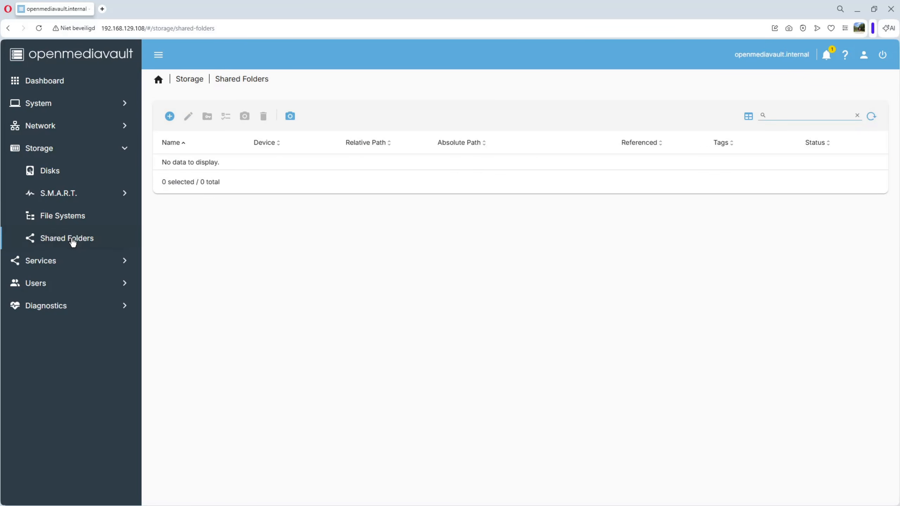
click(171, 117)
click(175, 127)
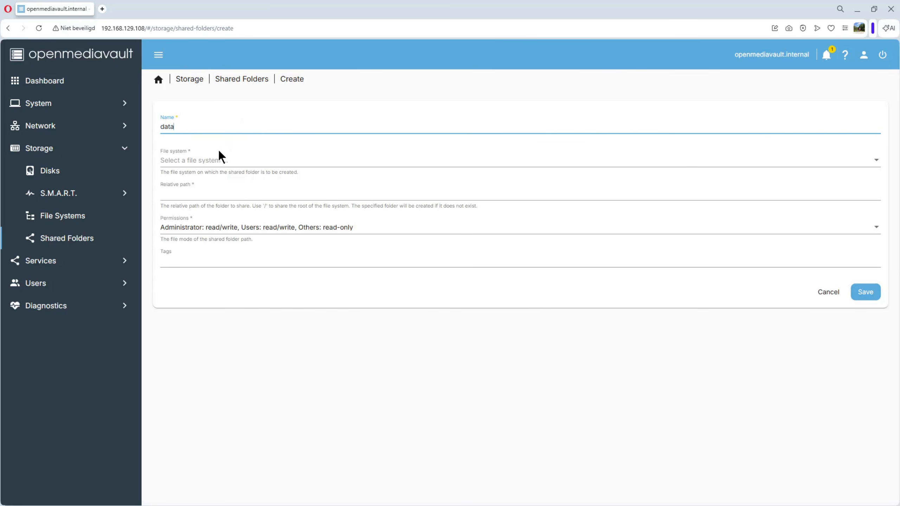
click(190, 161)
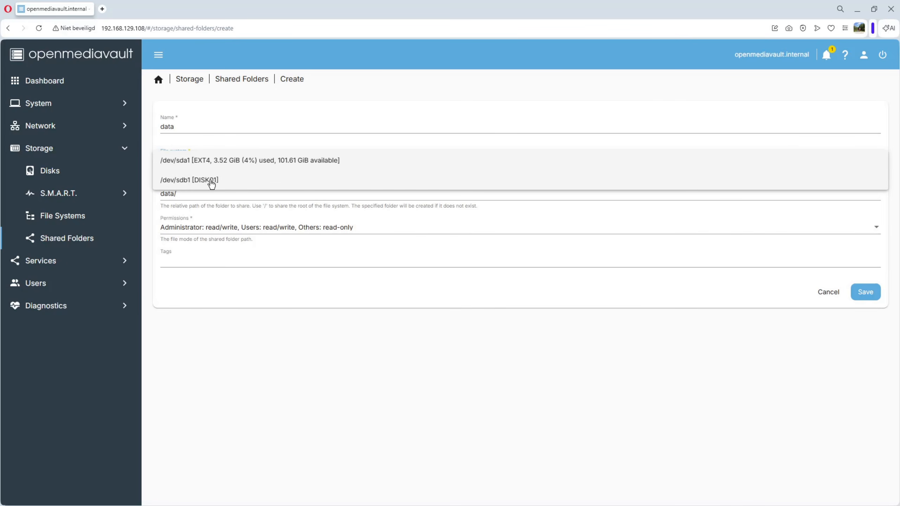
click(198, 180)
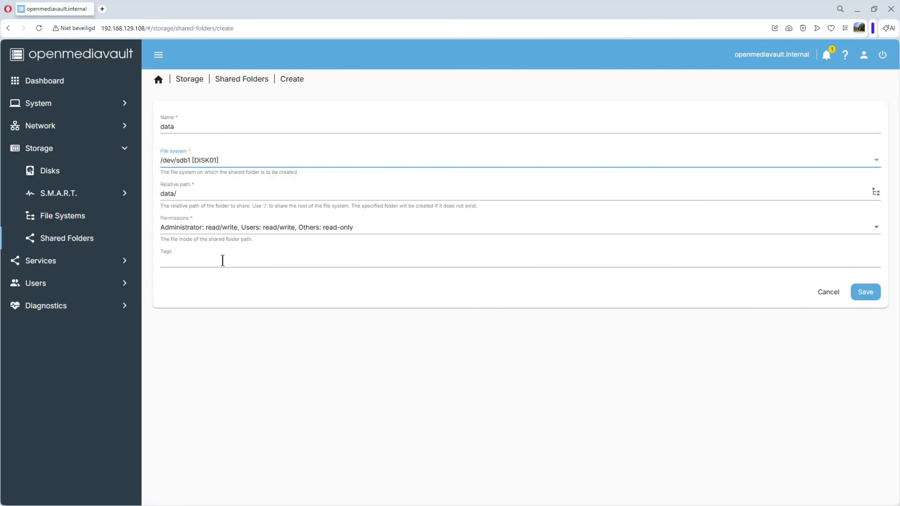
click(192, 260)
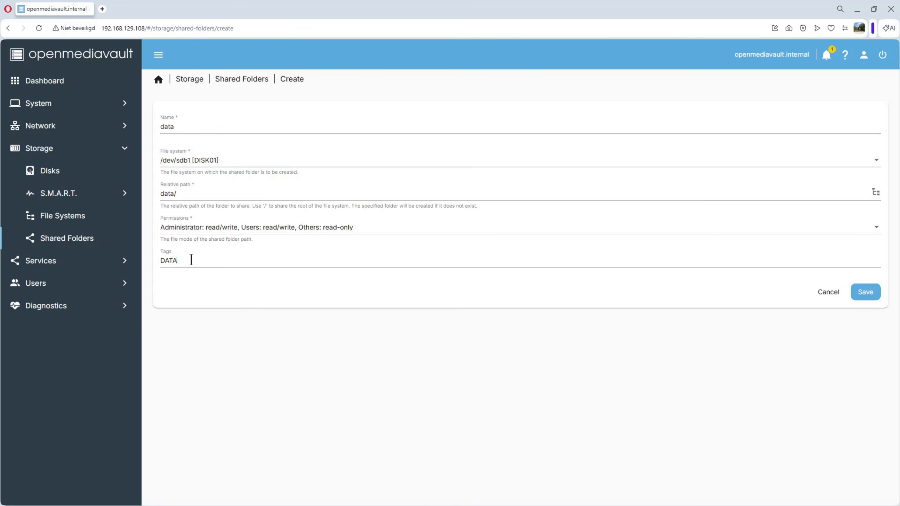
text(DATA)
key(Return)
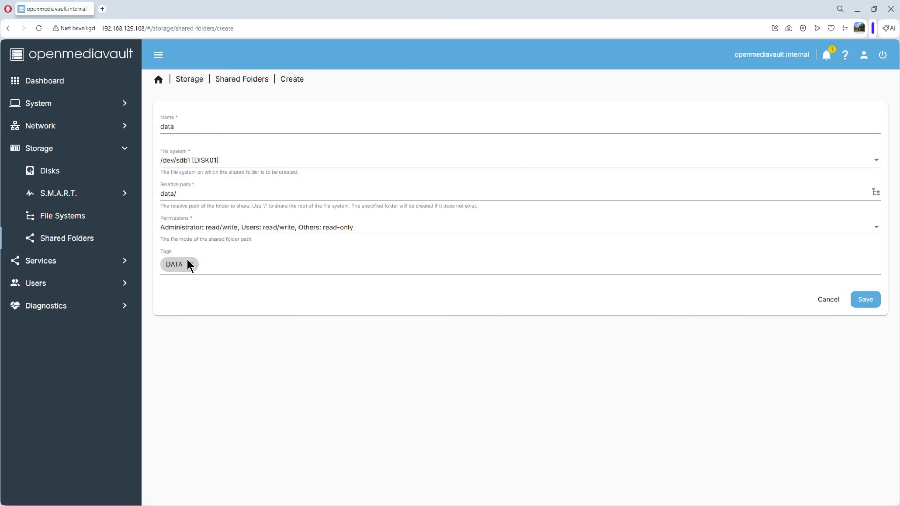
click(855, 303)
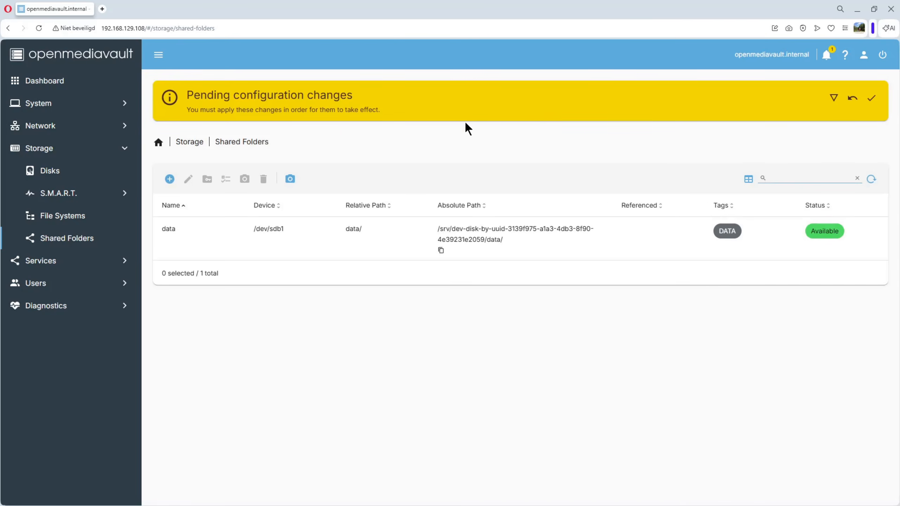
click(870, 99)
click(519, 297)
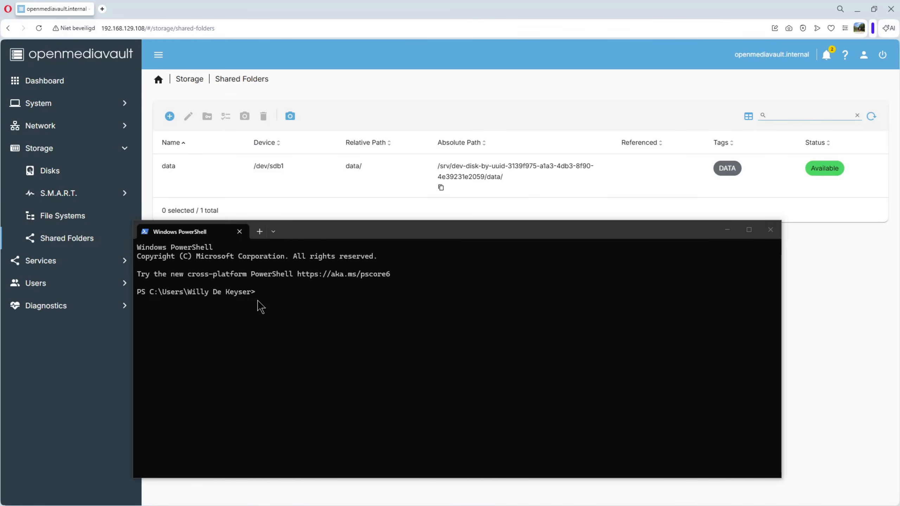
click(307, 306)
text(ssh root@192.168.129.108)
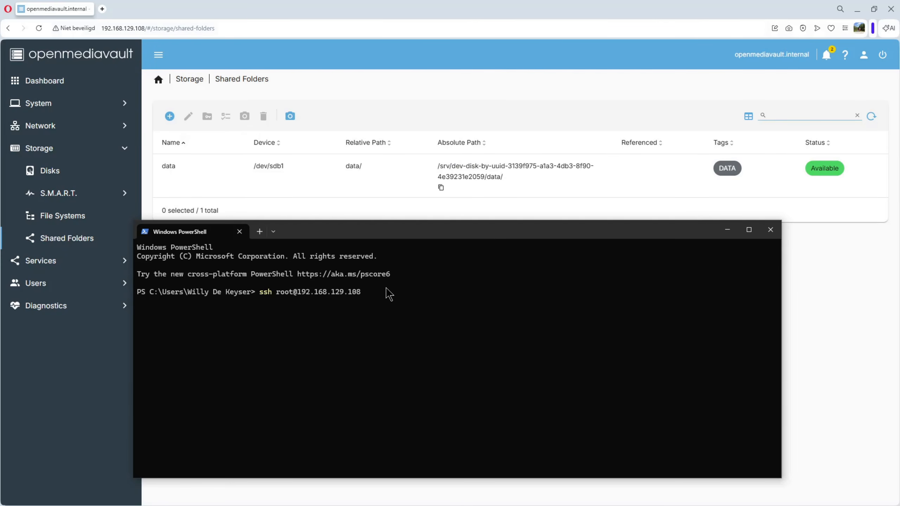
key(Return)
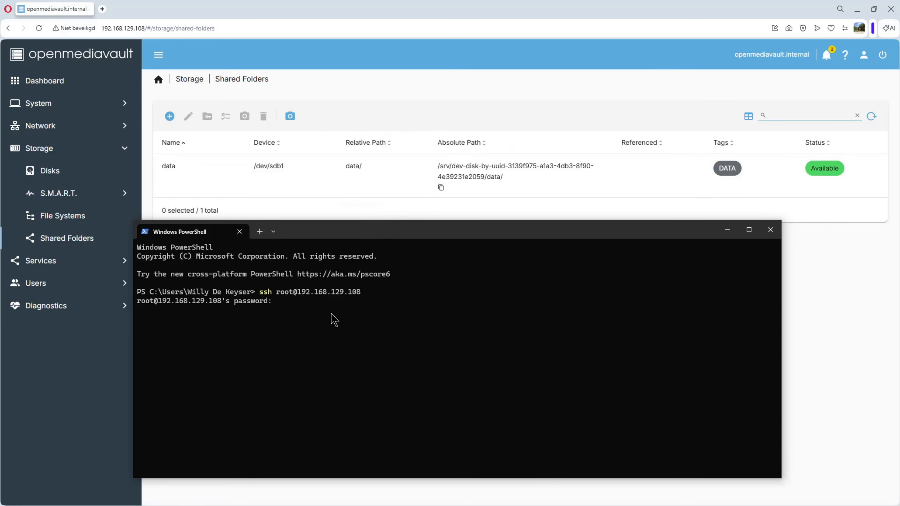
key(Return)
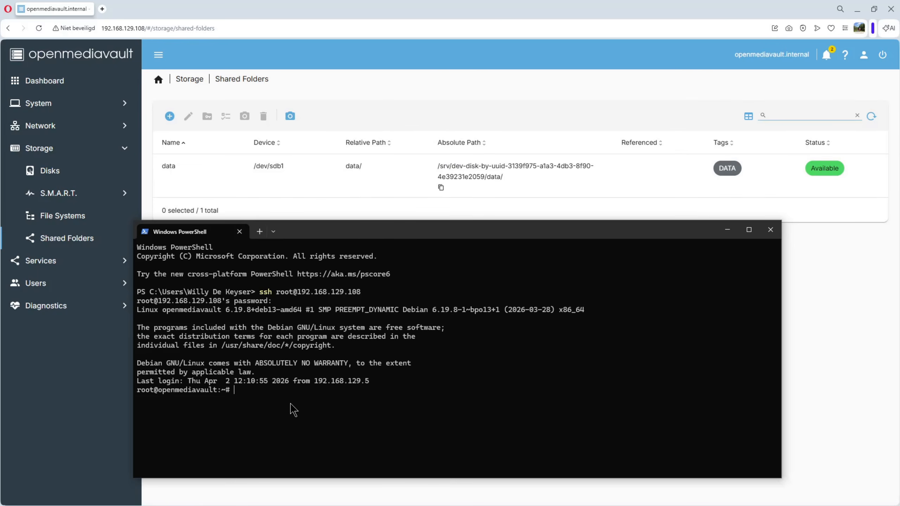
Change to the server's root directory with cd / and list its contents with ls
text(cd /)
key(Return)
text(ls)
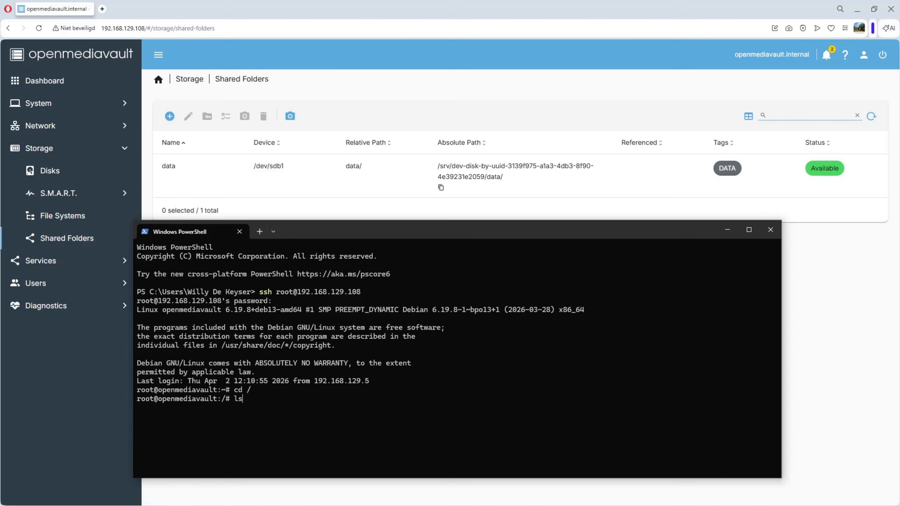
key(Return)
Change into the srv directory and list all its contents in detail with ls -all
text(cd )
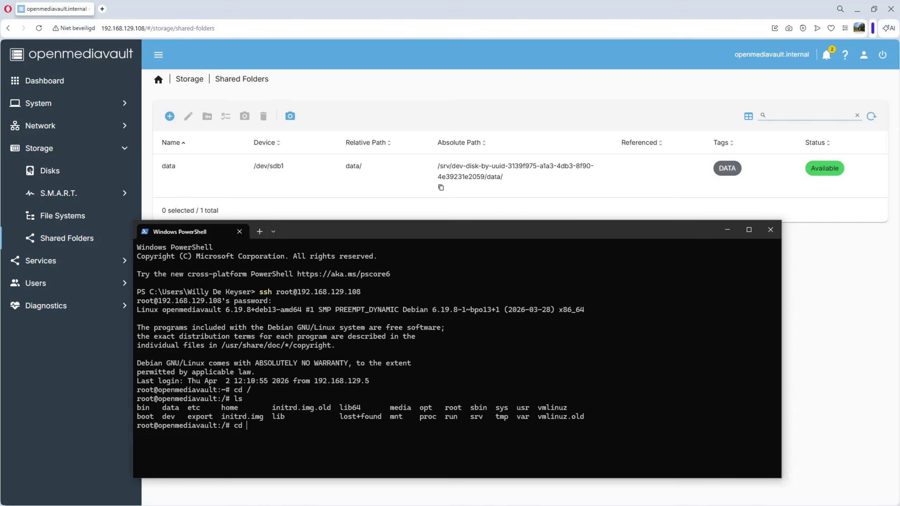
text(srv)
key(Return)
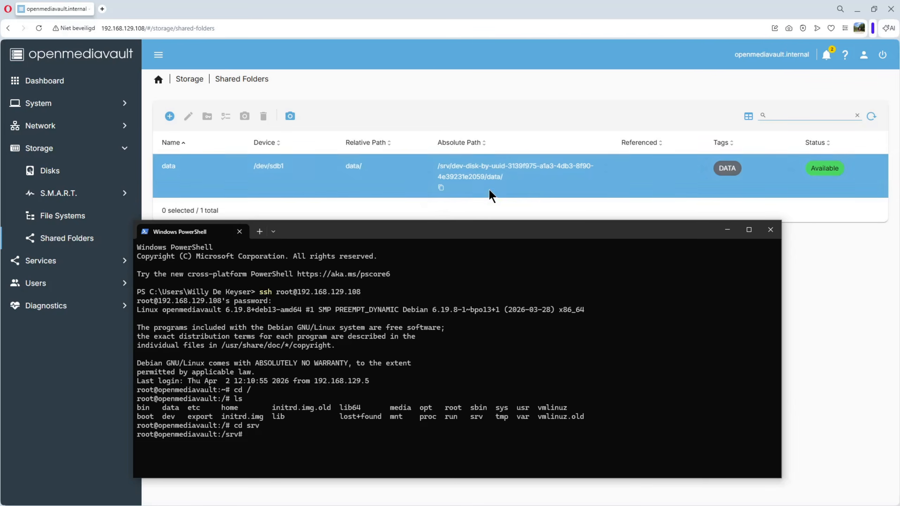
text(ls -all)
key(Return)
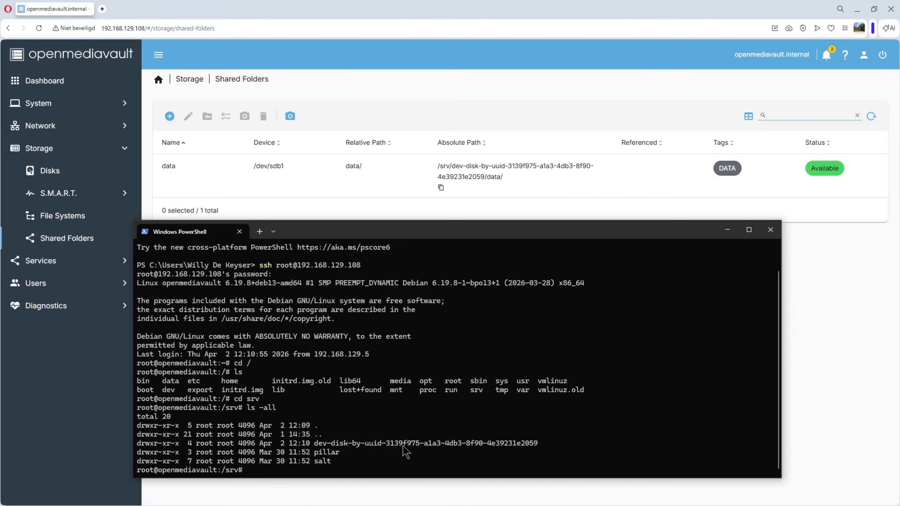
Change into the directory dev-disk-by-uuid-3139f975-a1a3-4db3-8f90-4e39231e2059 and list all its contents in detail with ls -all
text(cd de)
key(Tab)
key(Return)
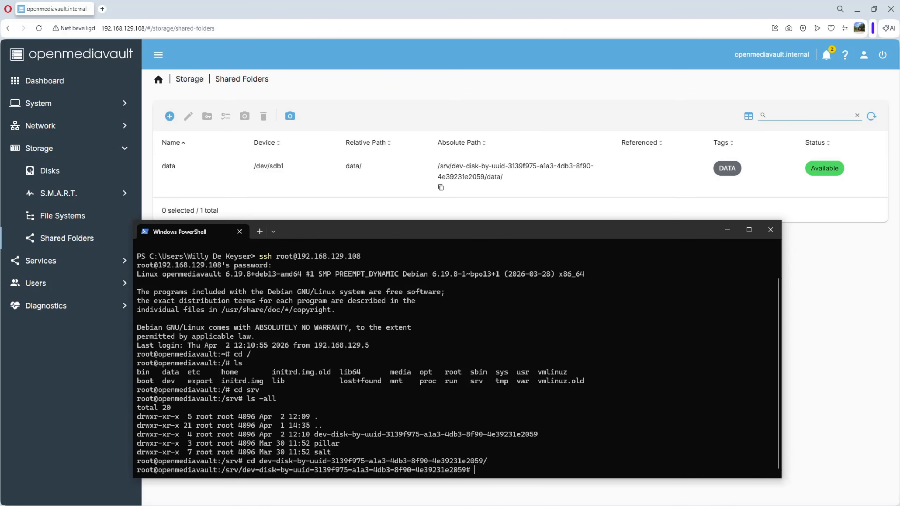
text(ls -all)
key(Return)
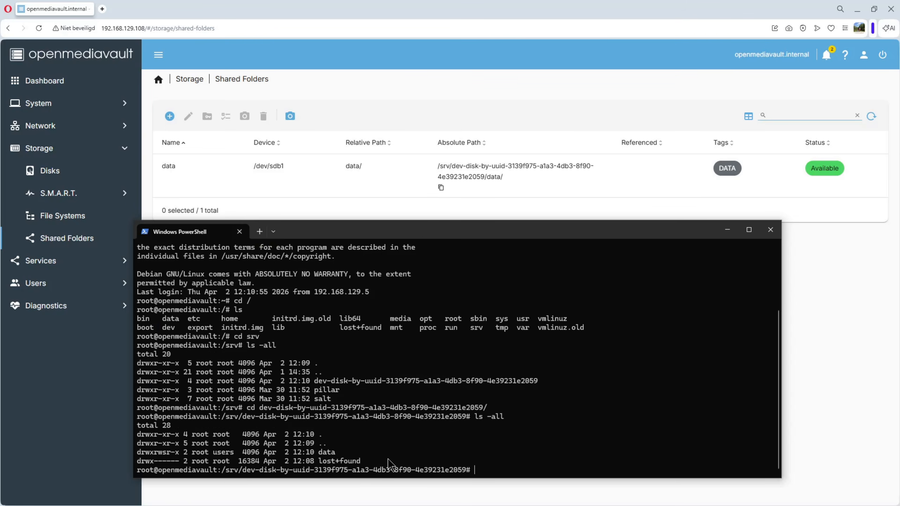